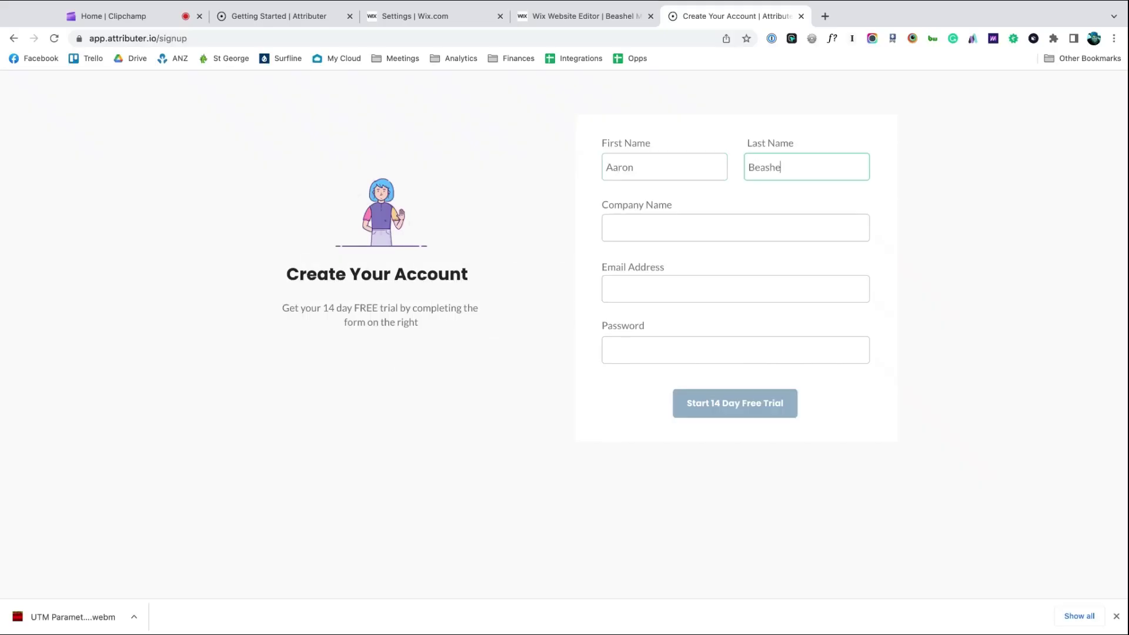
{"action": "type", "text": "ick Ladders"}
Finish the Attributer signup form and copy the Attributer tracking script
{"action": "key", "text": "Tab"}
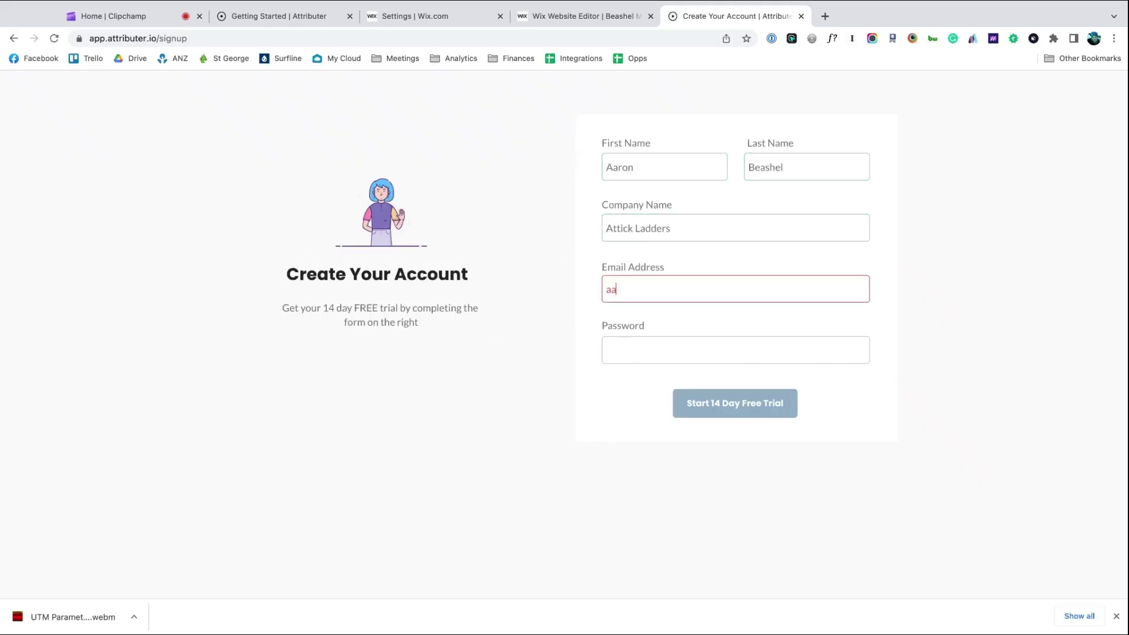
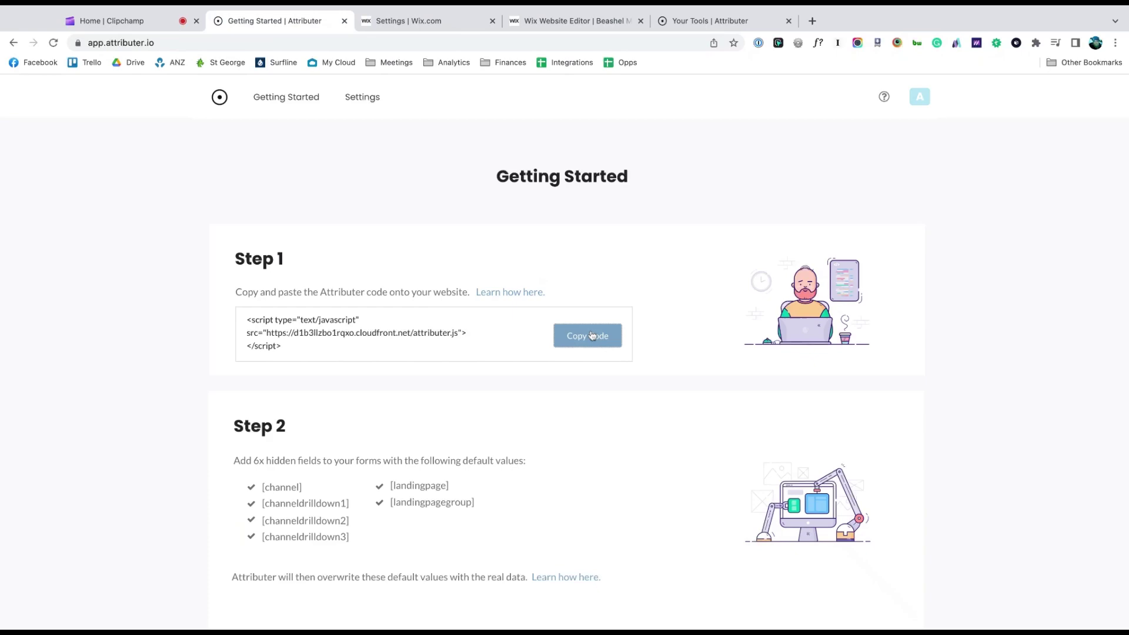
{"action": "left_click", "coordinate": [588, 338]}
Add the pasted script as a Wix custom-code snippet named Attributer, loading on each new page
{"action": "left_click", "coordinate": [408, 26]}
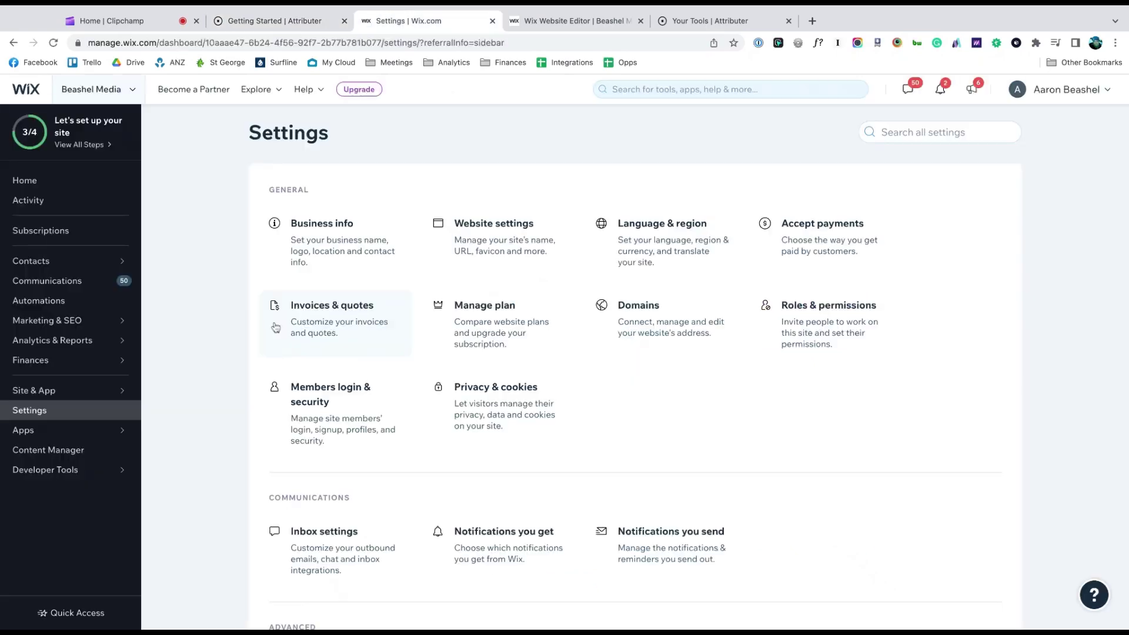
{"action": "scroll", "coordinate": [484, 339], "scroll_direction": "down", "scroll_amount": 4}
{"action": "left_click", "coordinate": [361, 501]}
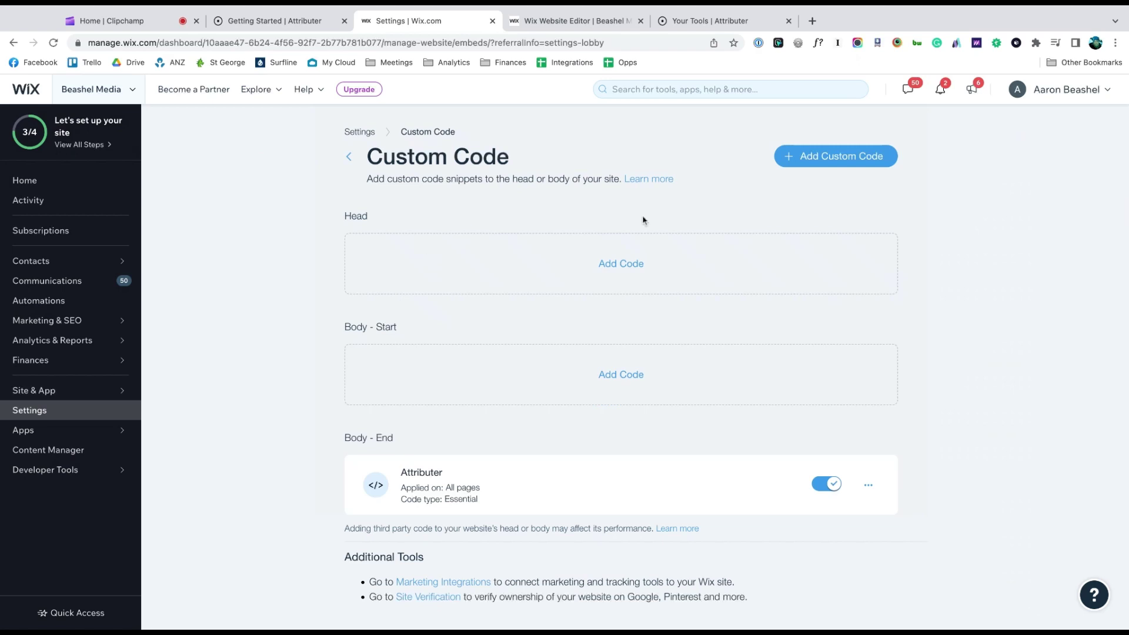
{"action": "left_click", "coordinate": [825, 157]}
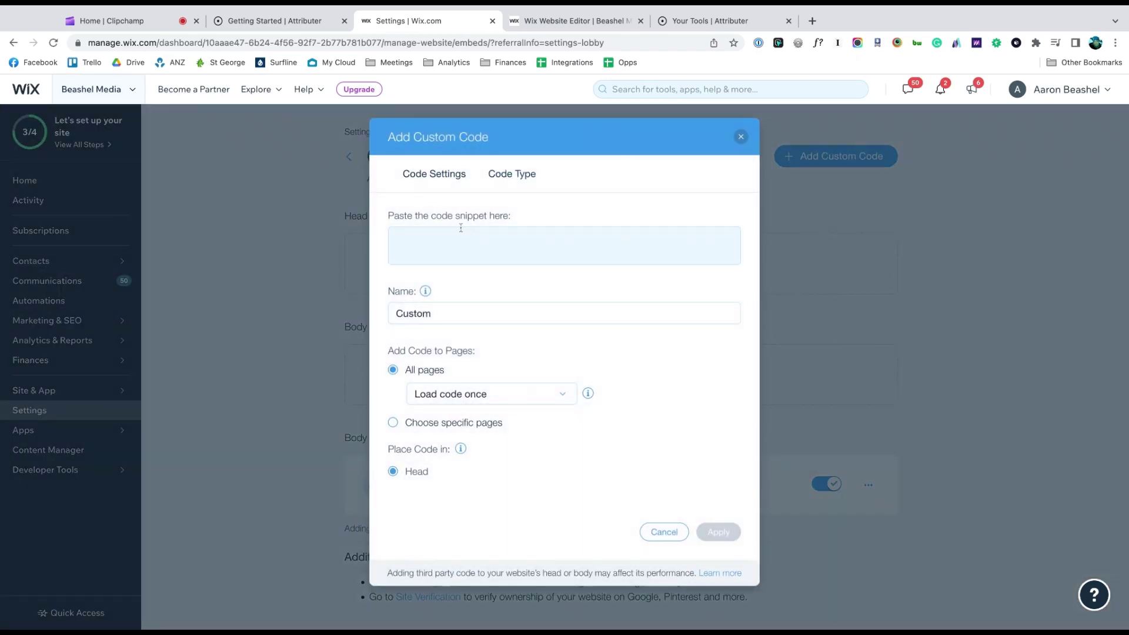
{"action": "left_click", "coordinate": [459, 241]}
{"action": "key", "text": "ctrl+v"}
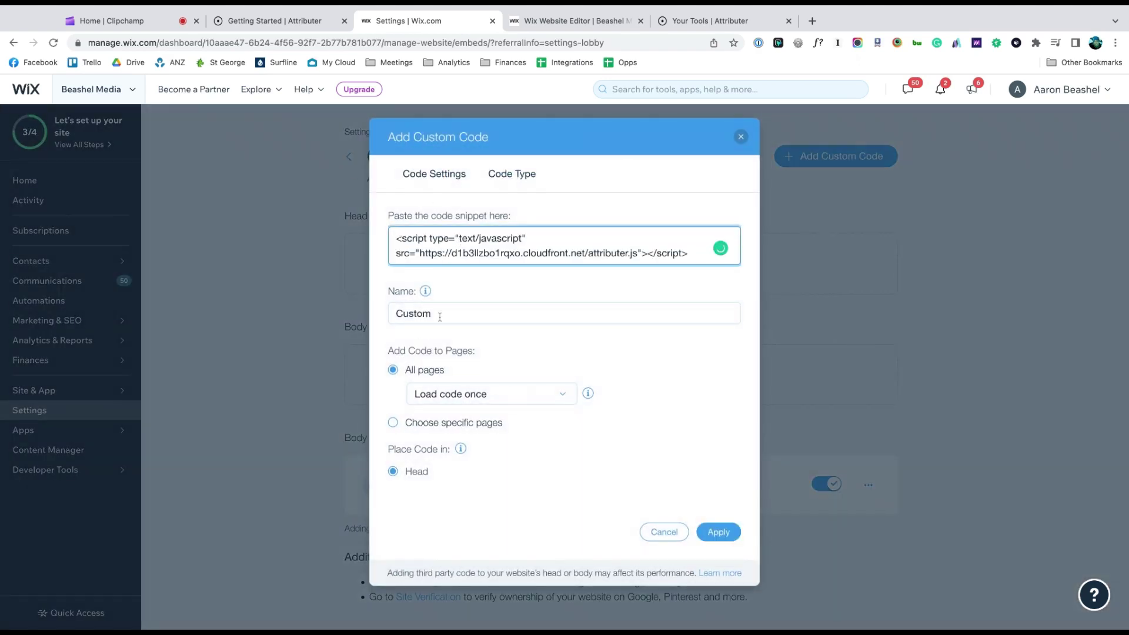
{"action": "left_click", "coordinate": [440, 316]}
{"action": "double_click", "coordinate": [441, 314]}
{"action": "type", "text": "At"}
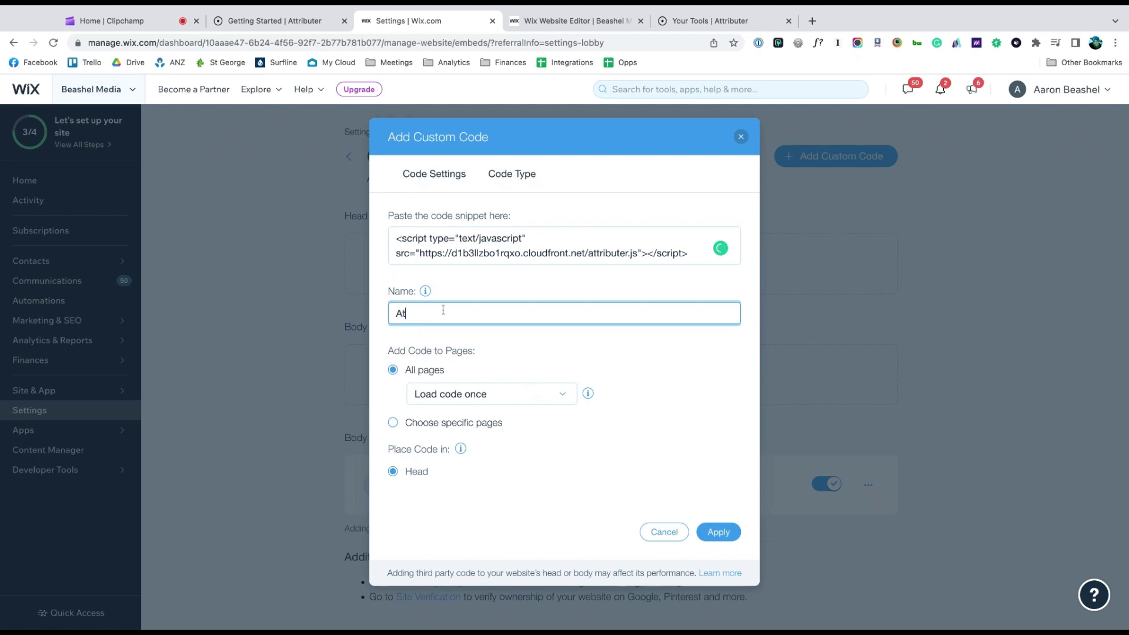
{"action": "type", "text": "tributer"}
{"action": "left_click", "coordinate": [486, 394]}
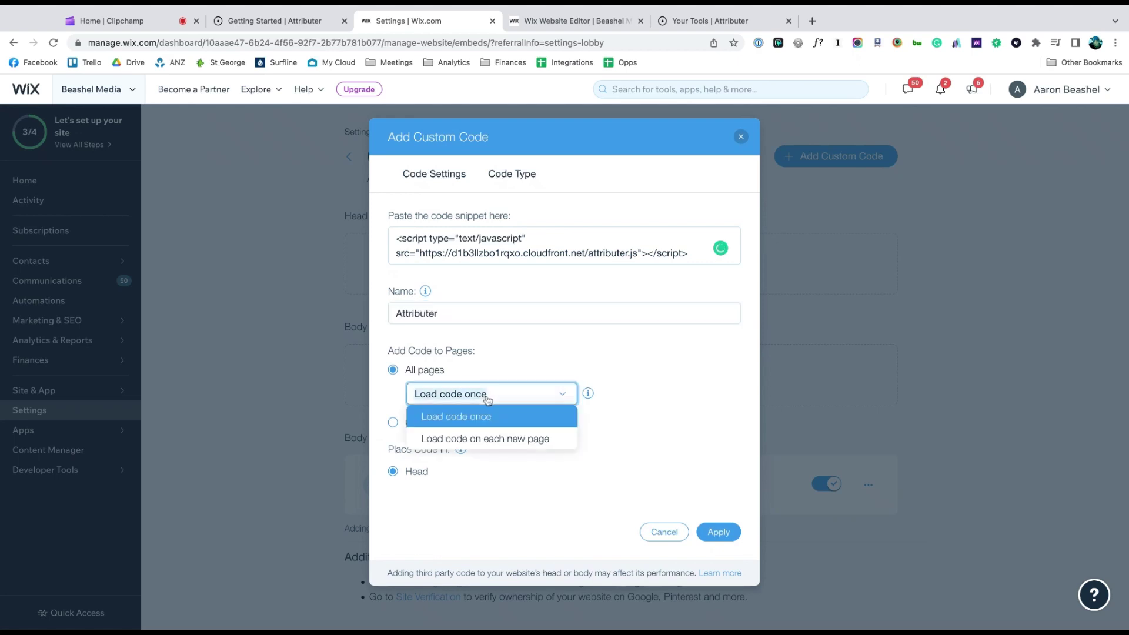
{"action": "left_click", "coordinate": [489, 439]}
{"action": "left_click", "coordinate": [706, 530]}
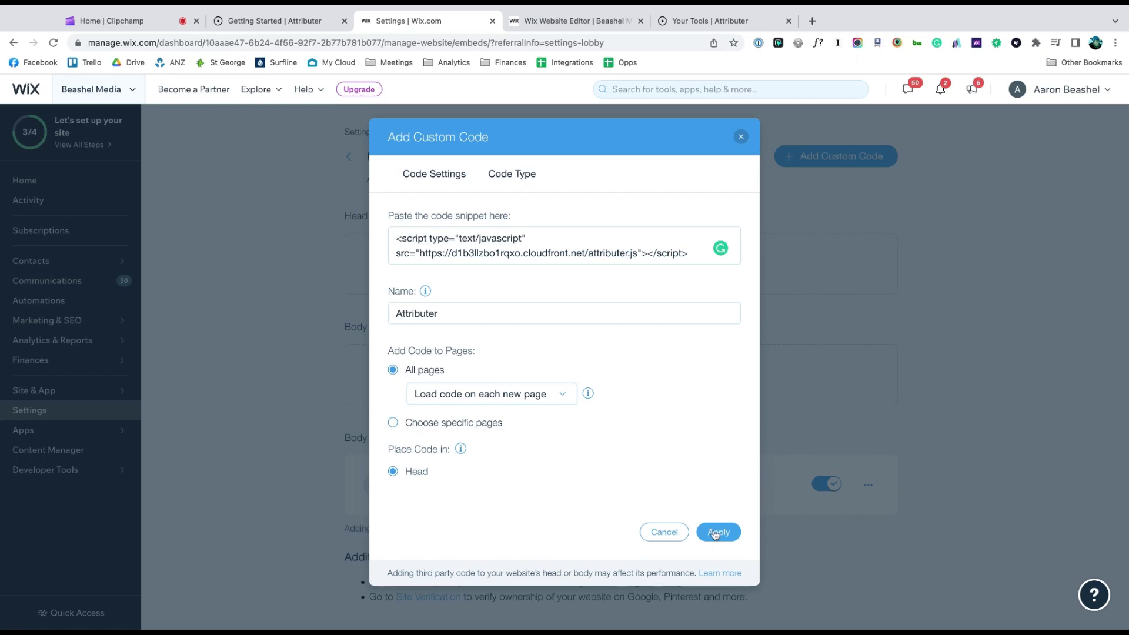
In the editor, add a Short Answer field to the contact form
{"action": "left_click", "coordinate": [568, 21]}
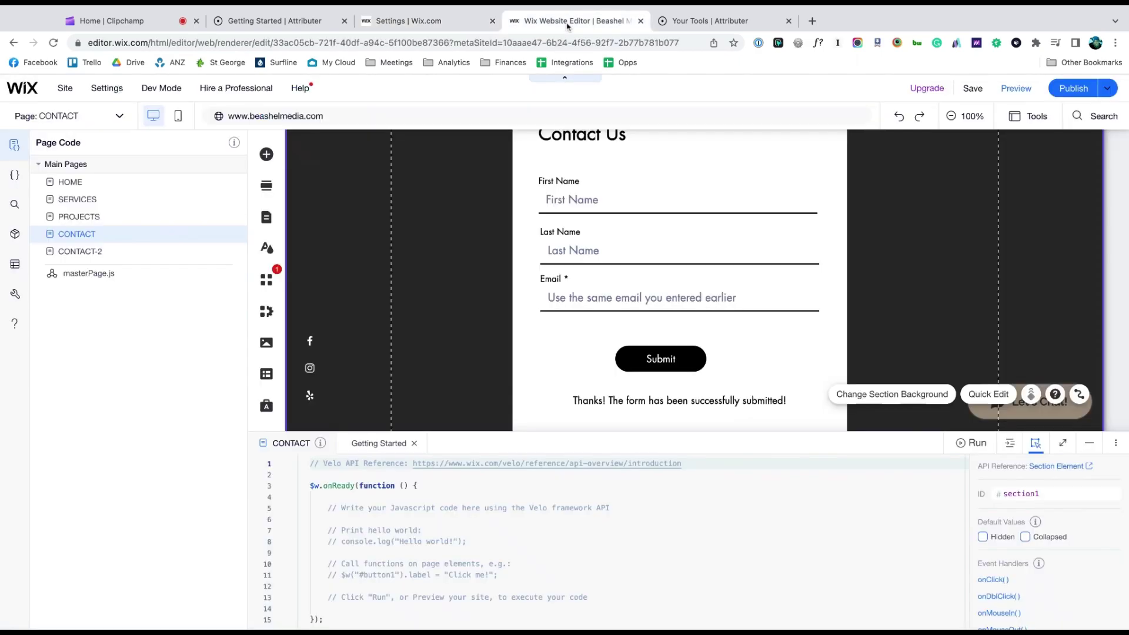
{"action": "left_click", "coordinate": [561, 247]}
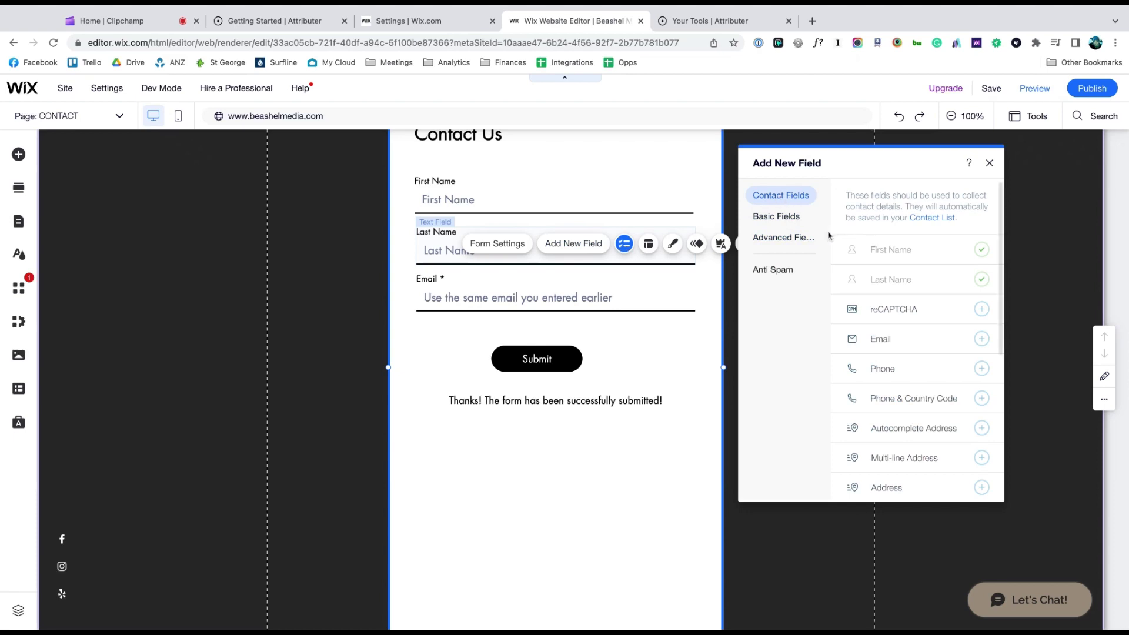
{"action": "left_click", "coordinate": [790, 218]}
{"action": "left_click", "coordinate": [890, 222]}
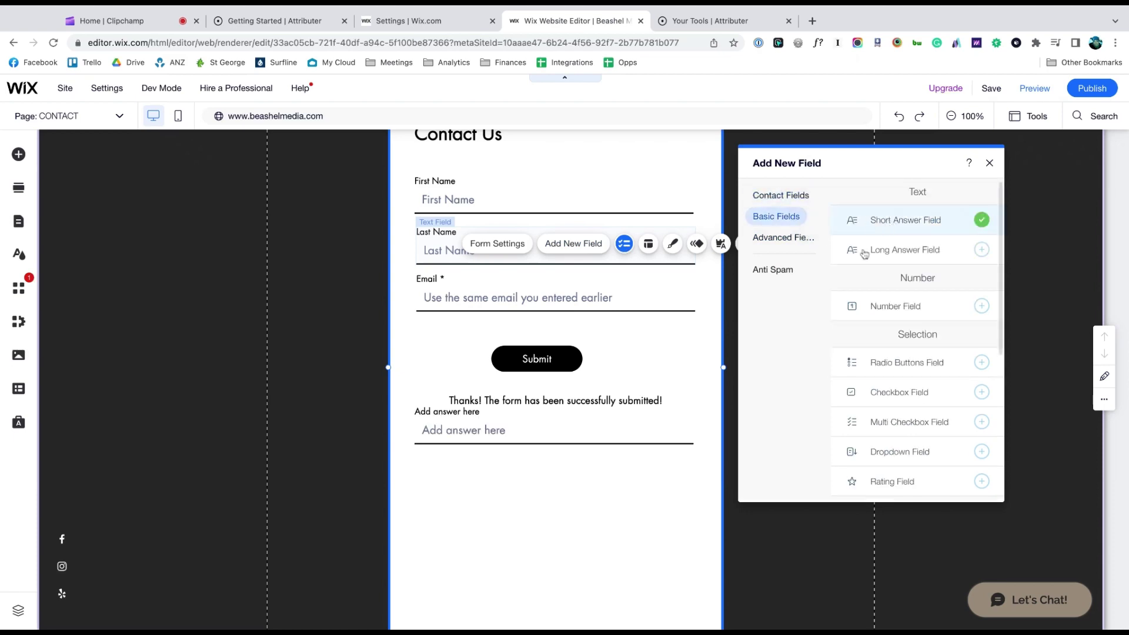
Retitle the new field [attributer-channel], then select the second attributer field
{"action": "double_click", "coordinate": [517, 428]}
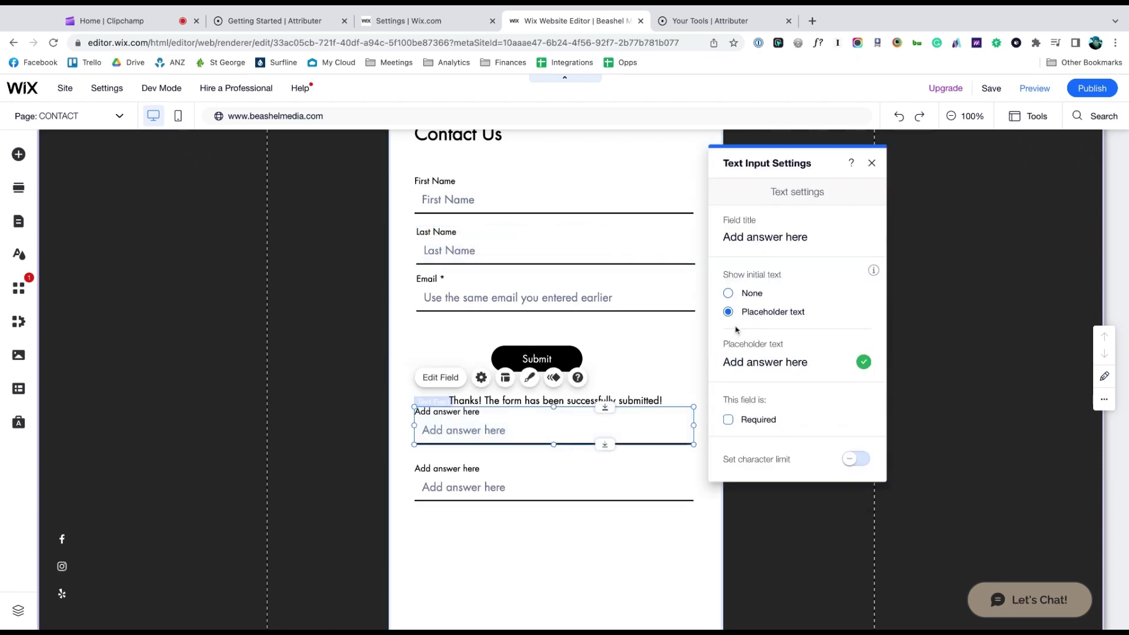
{"action": "mouse_move", "coordinate": [724, 237]}
{"action": "left_mouse_down"}
{"action": "mouse_move", "coordinate": [770, 241]}
{"action": "mouse_move", "coordinate": [655, 236]}
{"action": "left_mouse_up"}
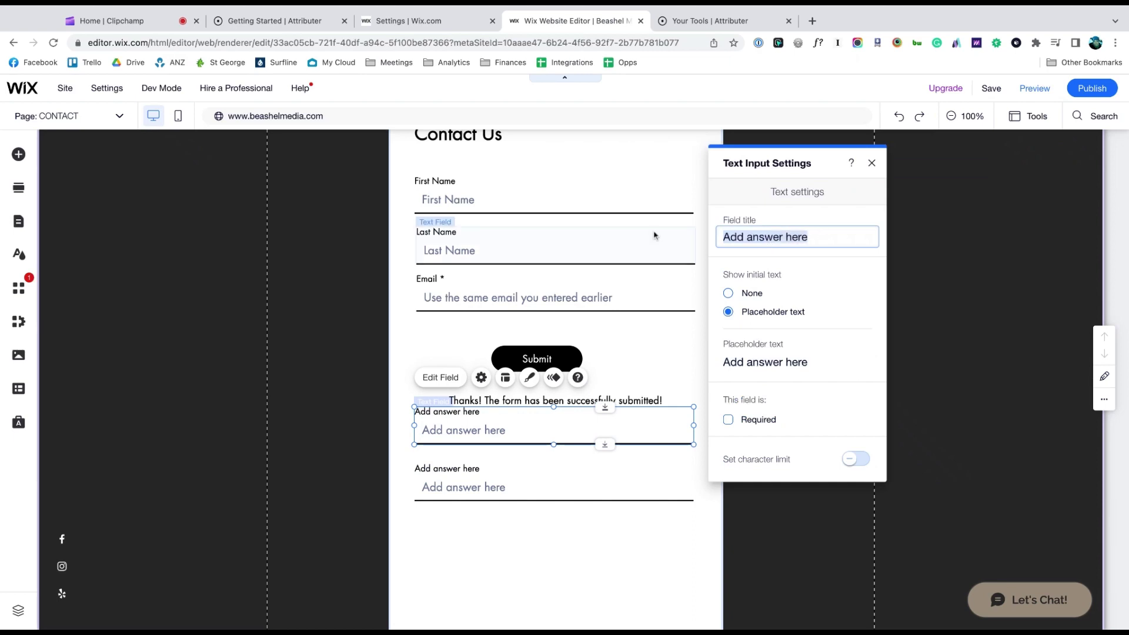
{"action": "type", "text": "[attributer"}
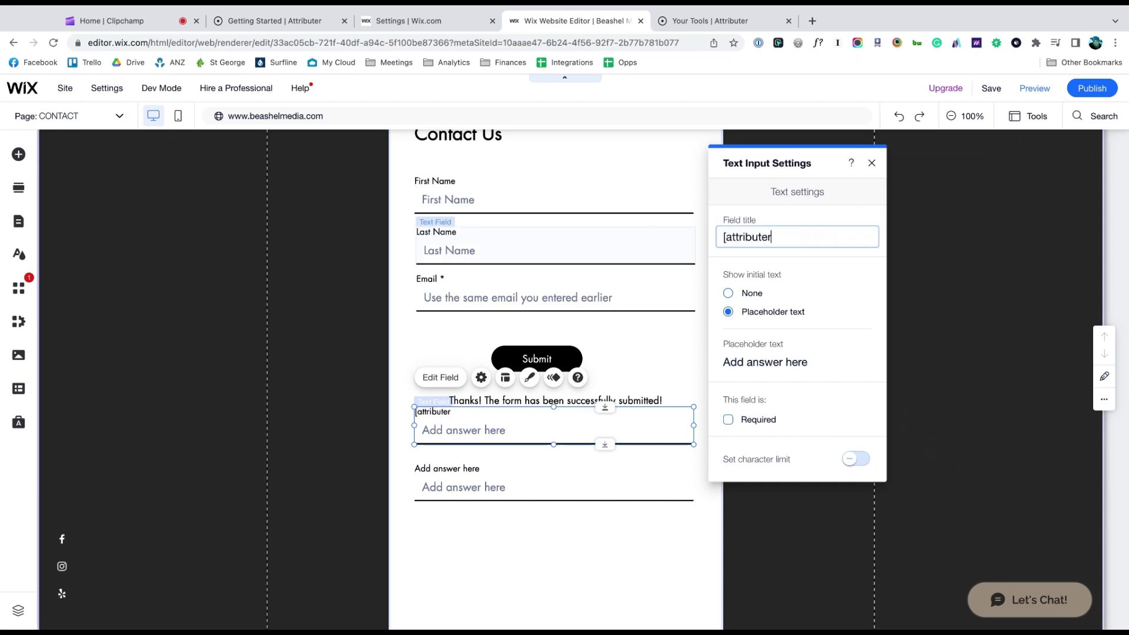
{"action": "type", "text": "-channel"}
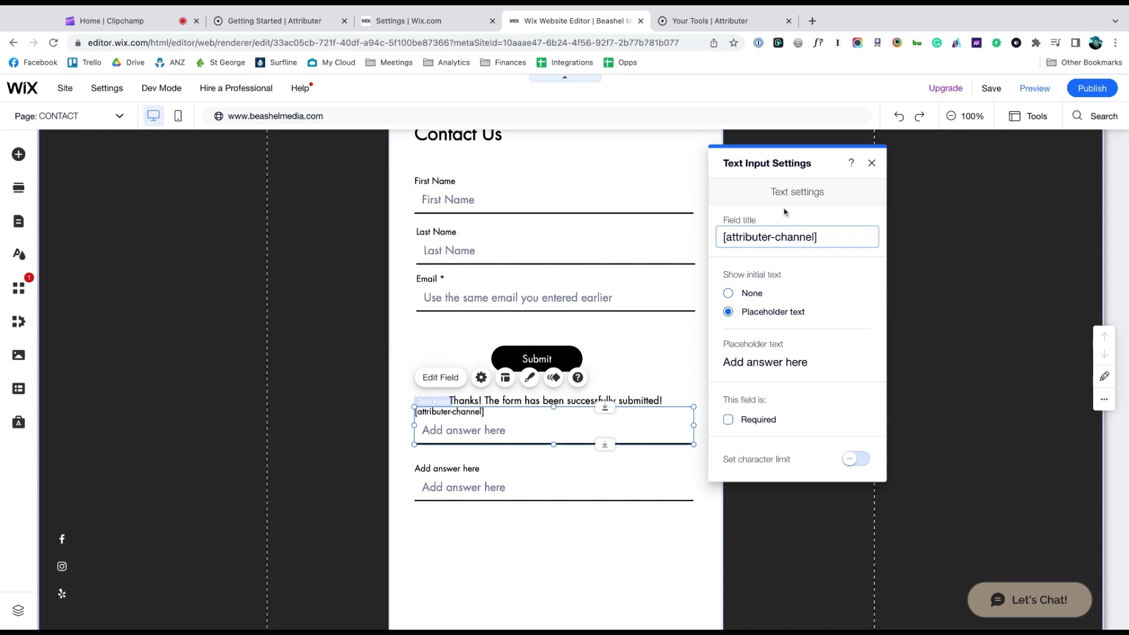
{"action": "left_click", "coordinate": [872, 162]}
{"action": "left_click", "coordinate": [485, 492]}
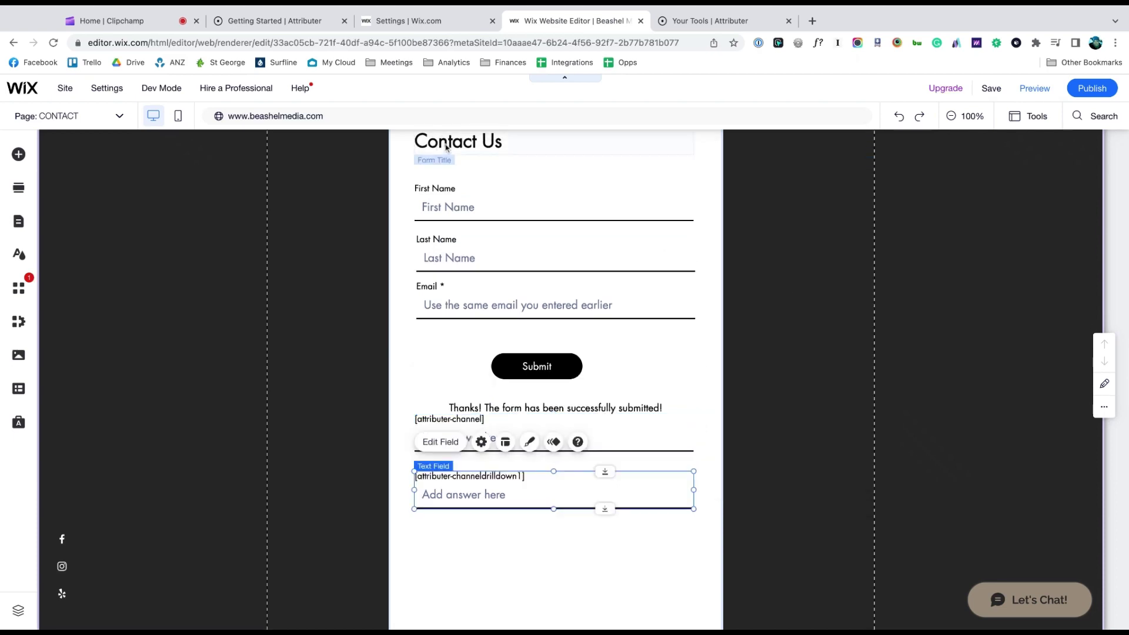
{"action": "mouse_move", "coordinate": [161, 89]}
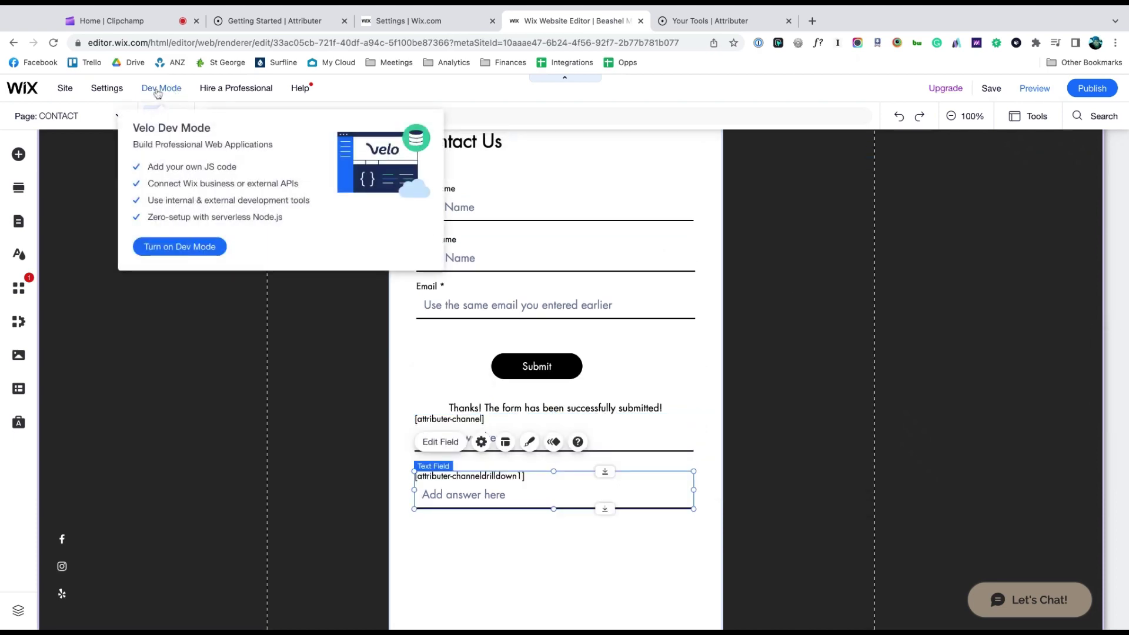
Turn on Dev Mode, then enter a test first name, last name and email on the live form
{"action": "left_click", "coordinate": [177, 248]}
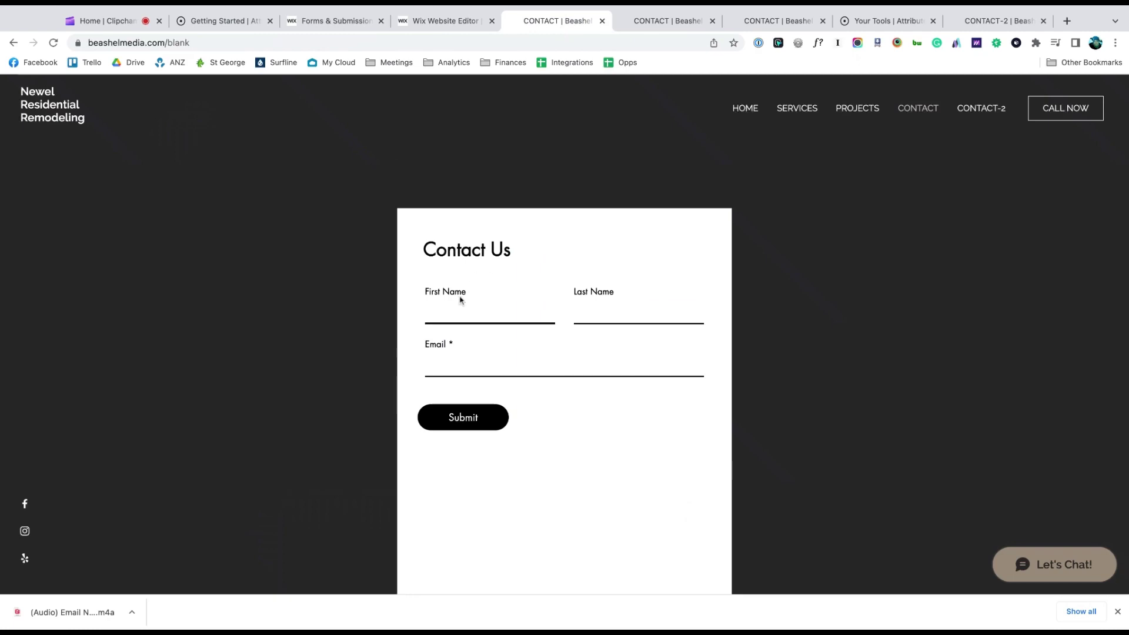
{"action": "left_click", "coordinate": [449, 316]}
{"action": "key", "text": "Tab"}
{"action": "key", "text": "Tab"}
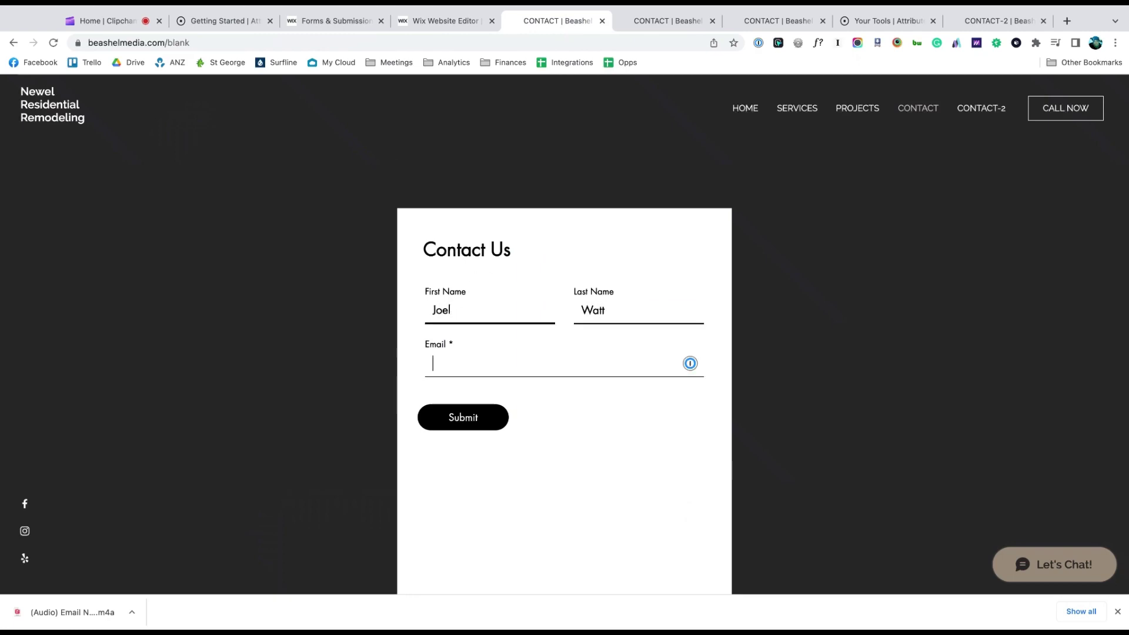
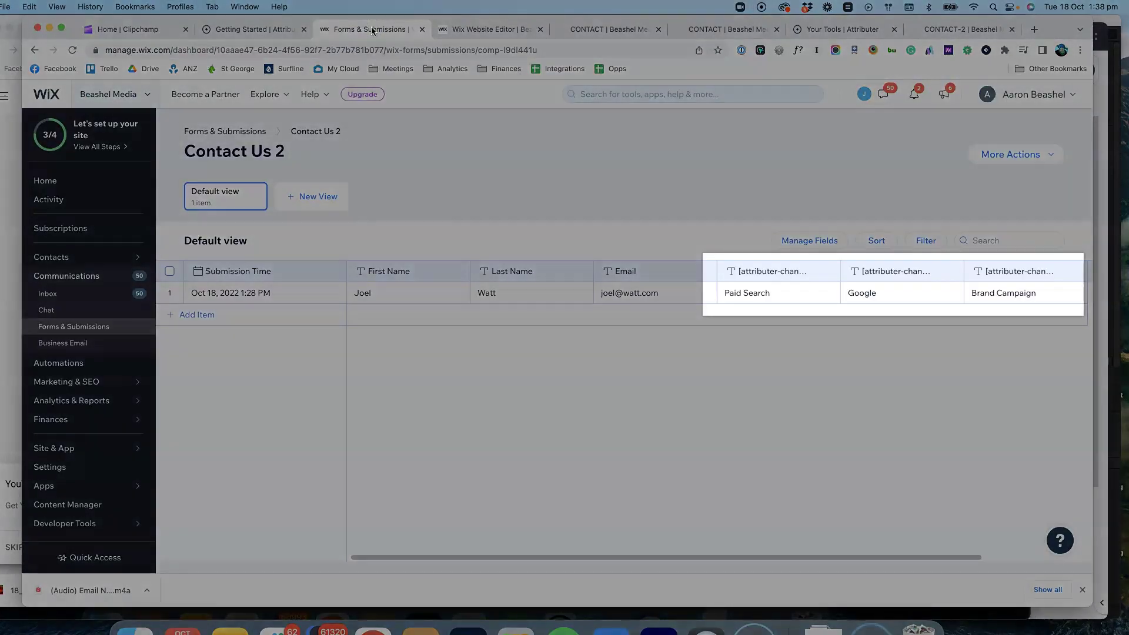